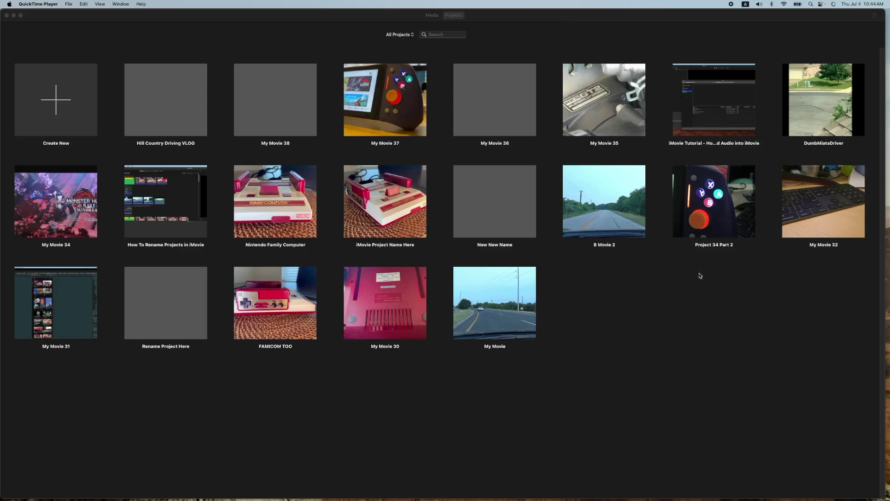
# Create a new empty movie project, My Movie 39, from the projects window
pyautogui.click(58, 100)
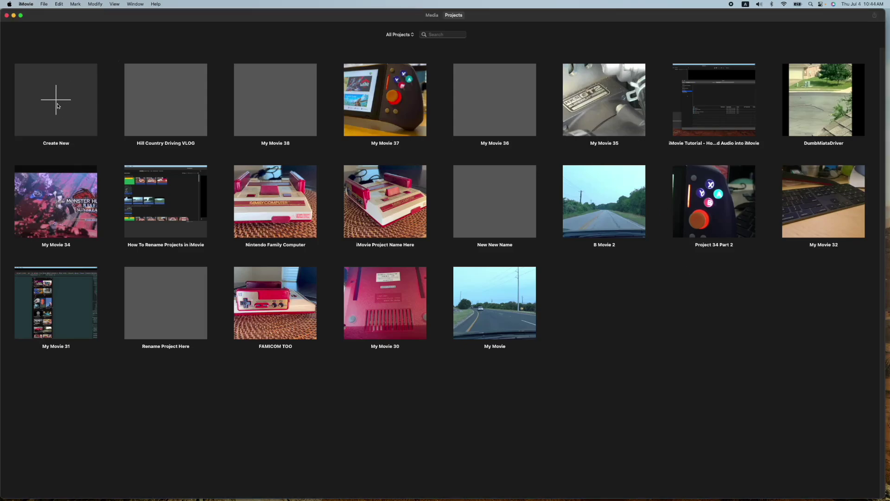
pyautogui.click(59, 99)
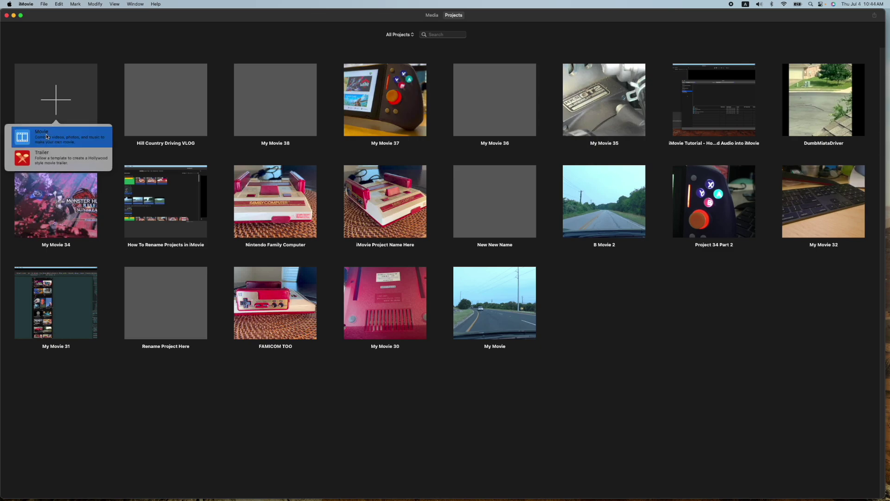
pyautogui.click(48, 134)
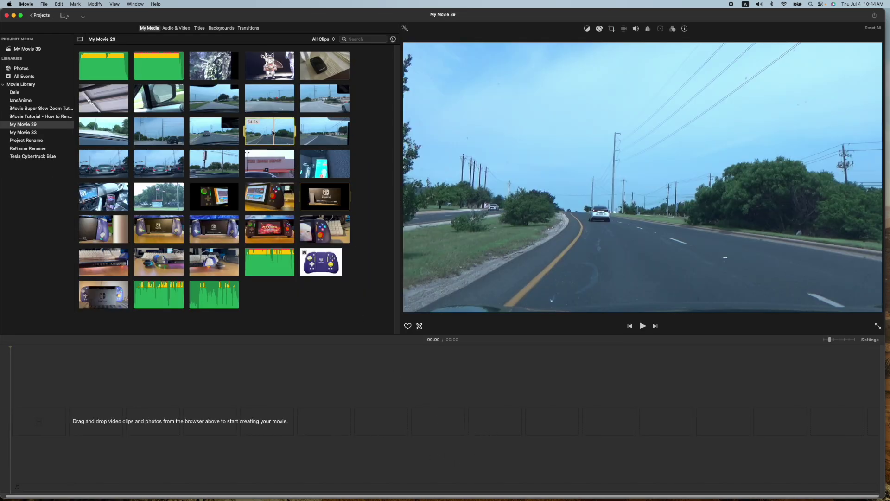
# Add a road clip to the timeline, layer a second above it, and mute it
pyautogui.moveTo(270, 130); pyautogui.dragTo(67, 443)
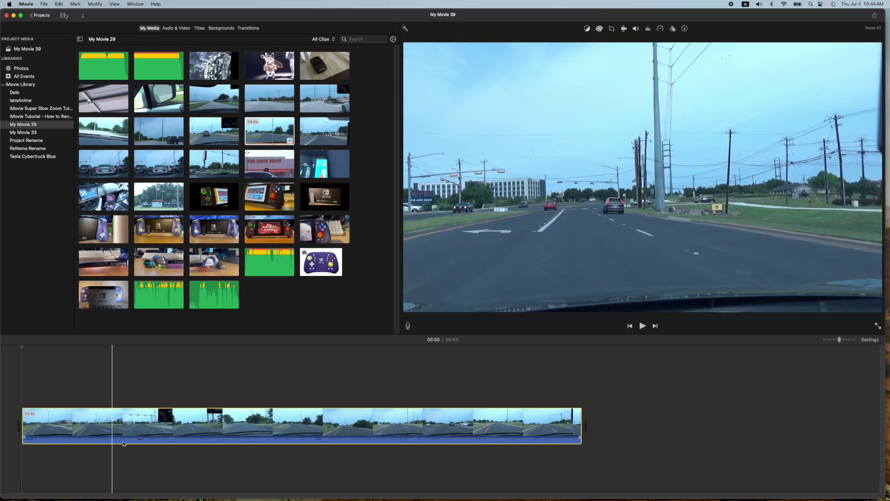
pyautogui.click(243, 437)
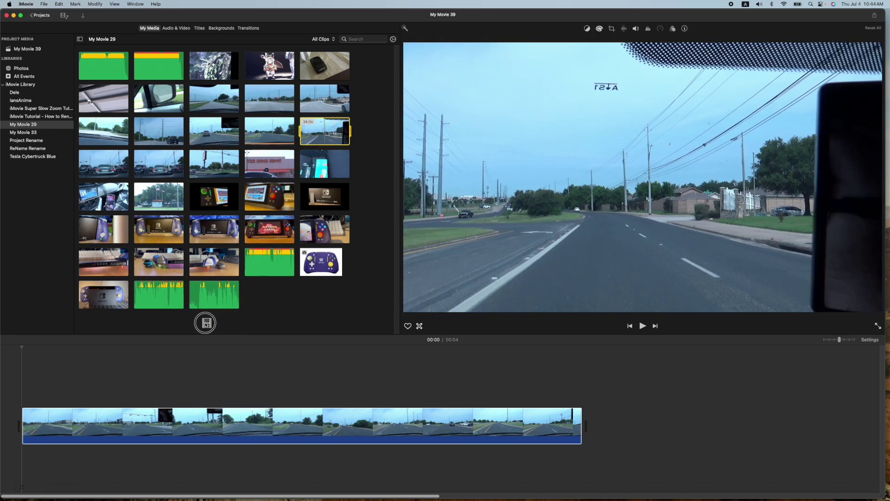
pyautogui.moveTo(325, 131); pyautogui.dragTo(182, 389)
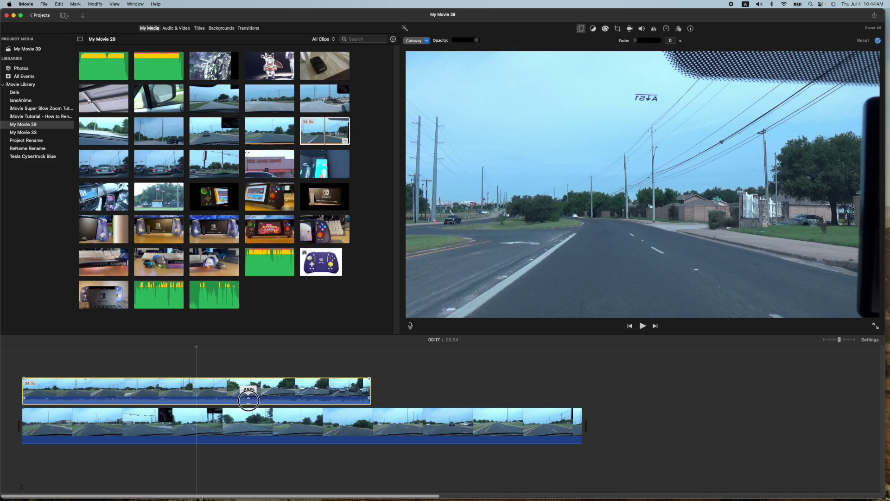
pyautogui.moveTo(249, 399); pyautogui.dragTo(249, 409)
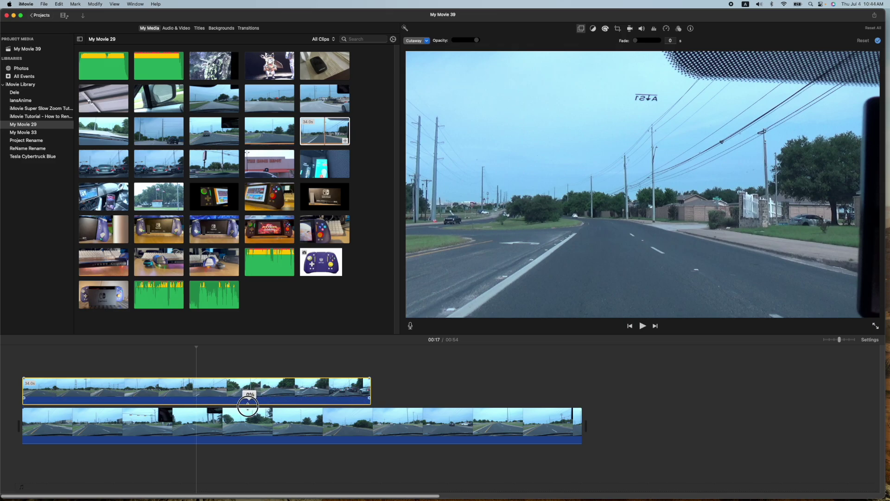
# Enlarge the timeline clip display in project settings and expand the timeline area
pyautogui.click(863, 340)
pyautogui.moveTo(805, 420); pyautogui.dragTo(813, 420)
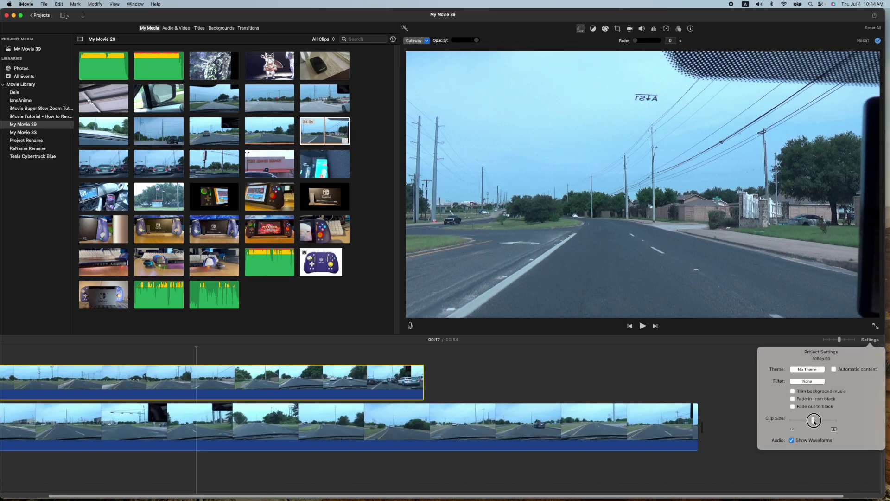
pyautogui.click(517, 340)
pyautogui.moveTo(517, 334); pyautogui.dragTo(515, 286)
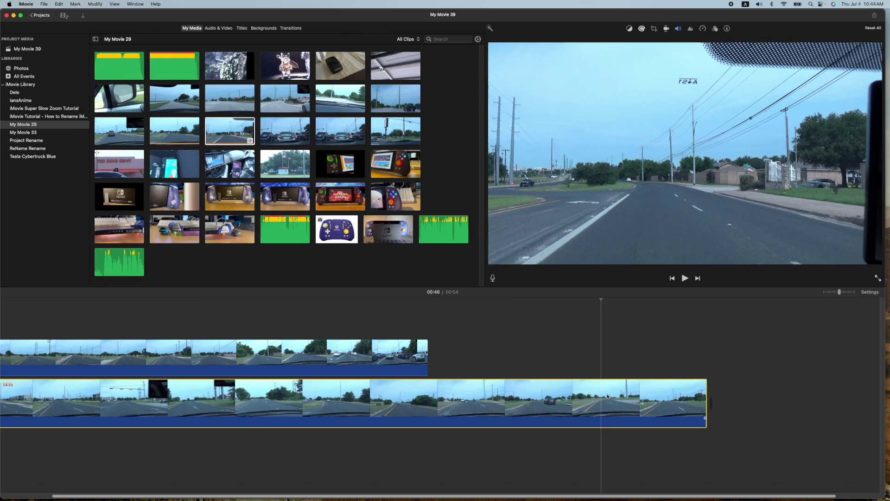
# Trim the lower clip to the upper clip's 34-second length
pyautogui.click(601, 404)
pyautogui.moveTo(707, 402); pyautogui.dragTo(428, 388)
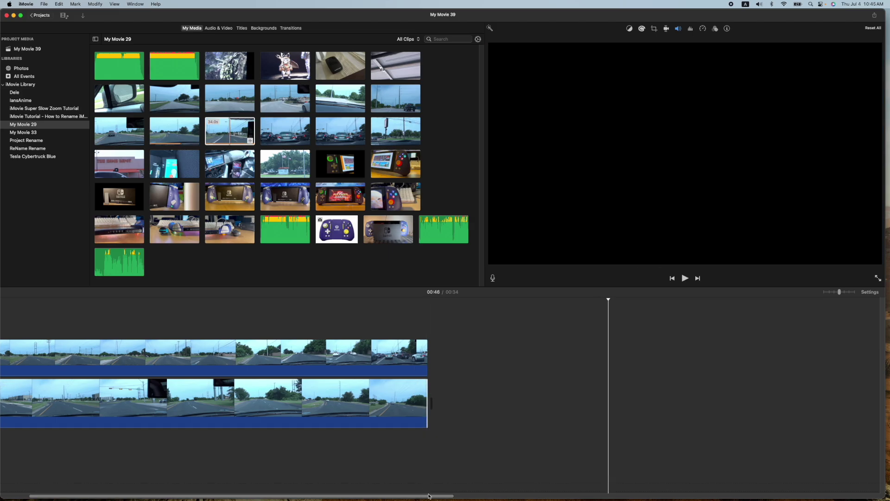
pyautogui.click(220, 352)
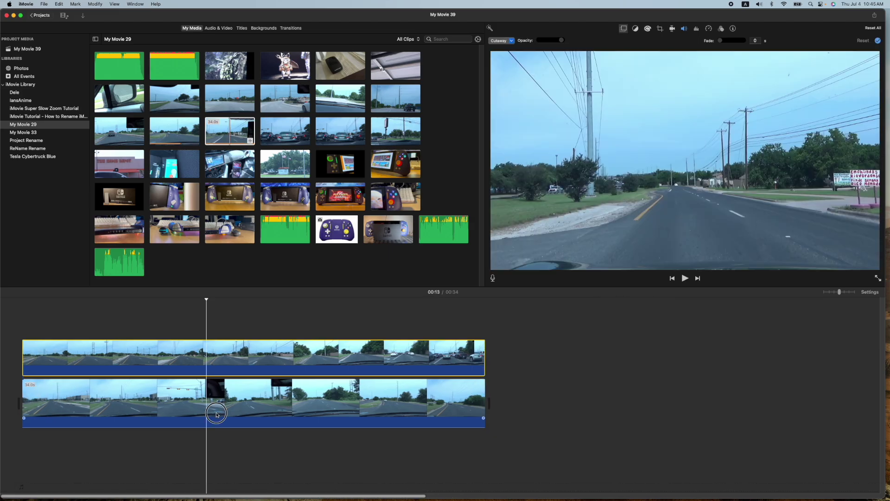
pyautogui.click(16, 310)
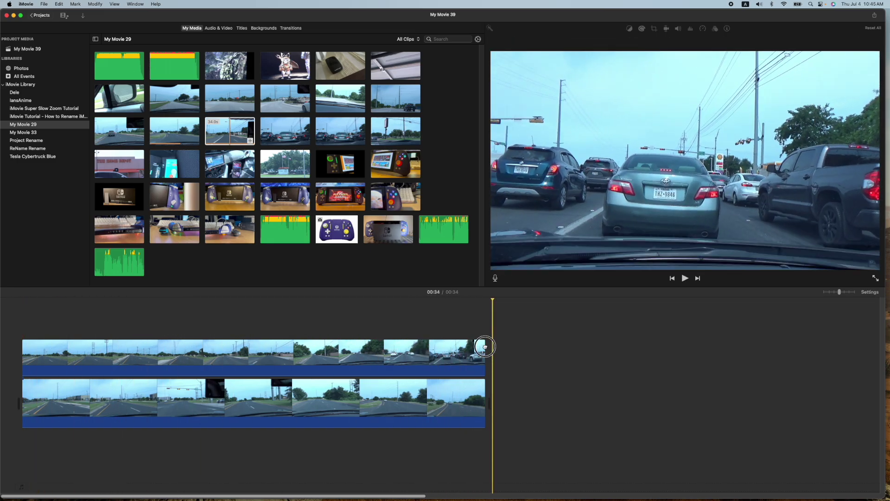
# Change the upper clip's video overlay style from Cutaway to Split Screen
pyautogui.click(238, 351)
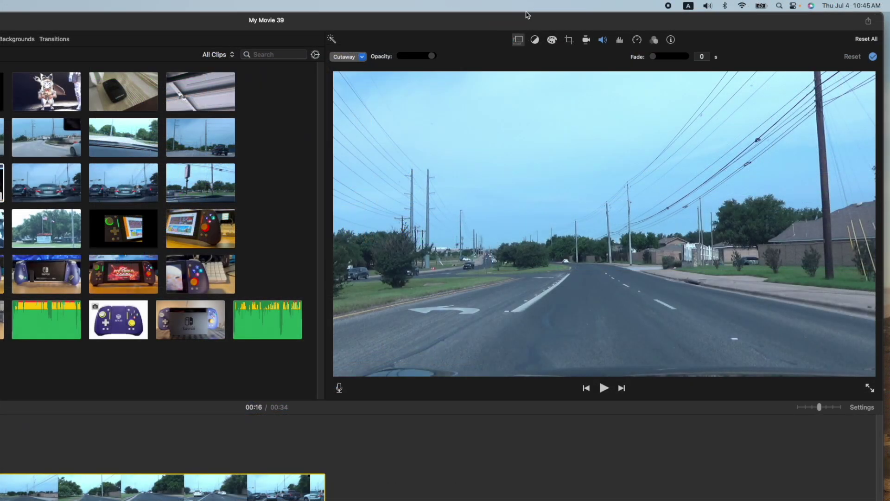
pyautogui.click(519, 40)
pyautogui.click(362, 58)
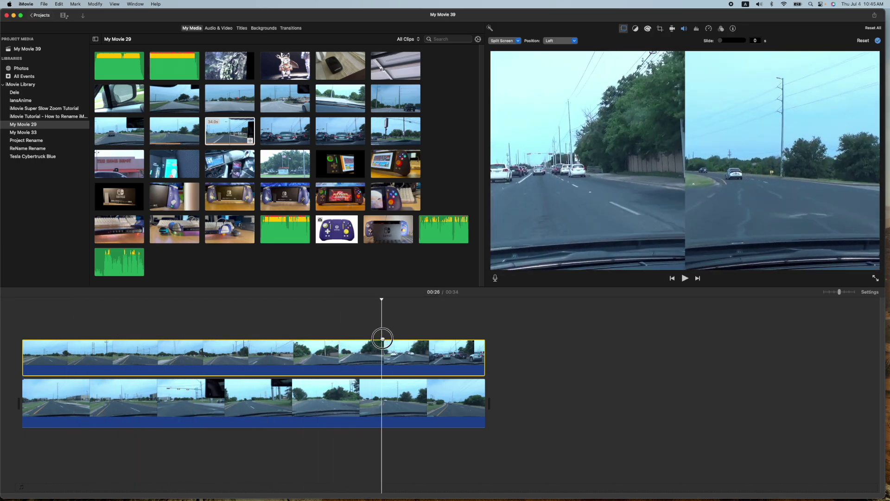
# Set the split-screen position to Bottom, after trying Right and Top
pyautogui.click(569, 40)
pyautogui.click(561, 60)
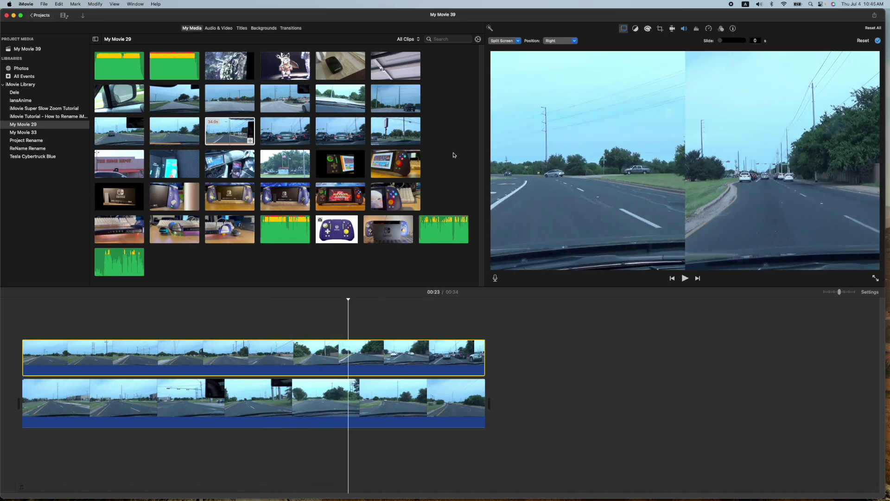
pyautogui.click(575, 40)
pyautogui.click(567, 66)
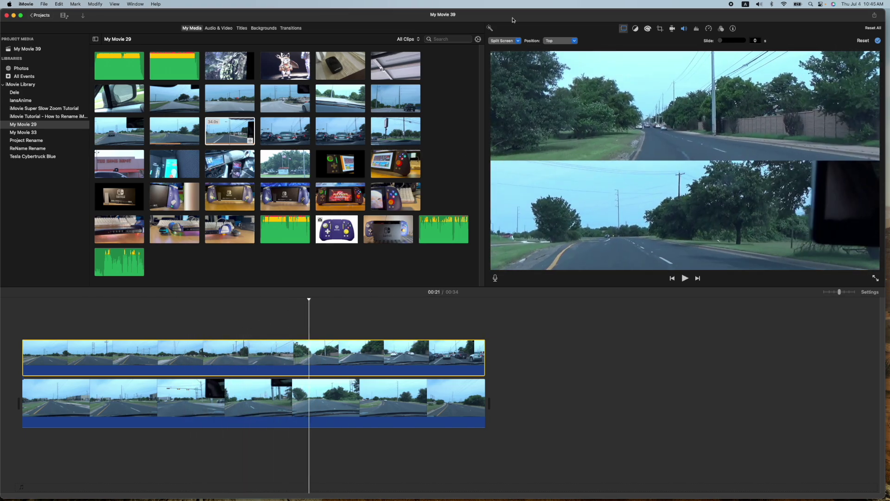
pyautogui.click(569, 40)
pyautogui.click(564, 74)
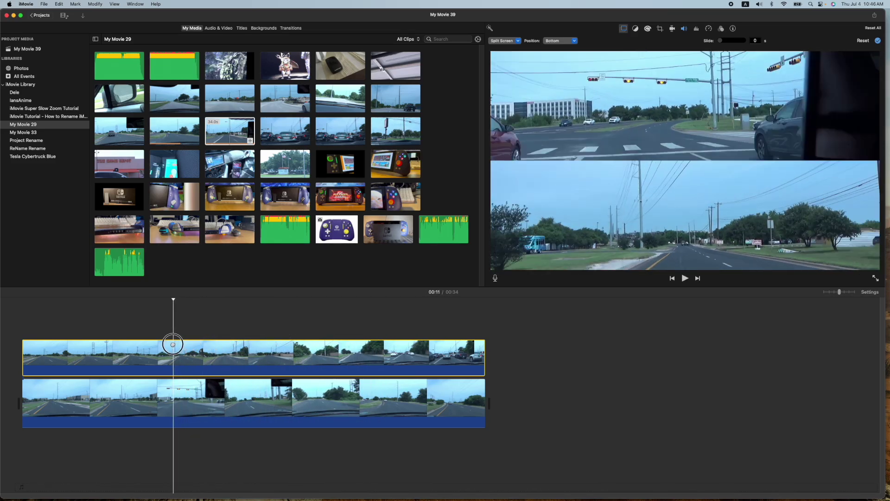
# Play the stacked split screen from the start to preview it
pyautogui.click(94, 316)
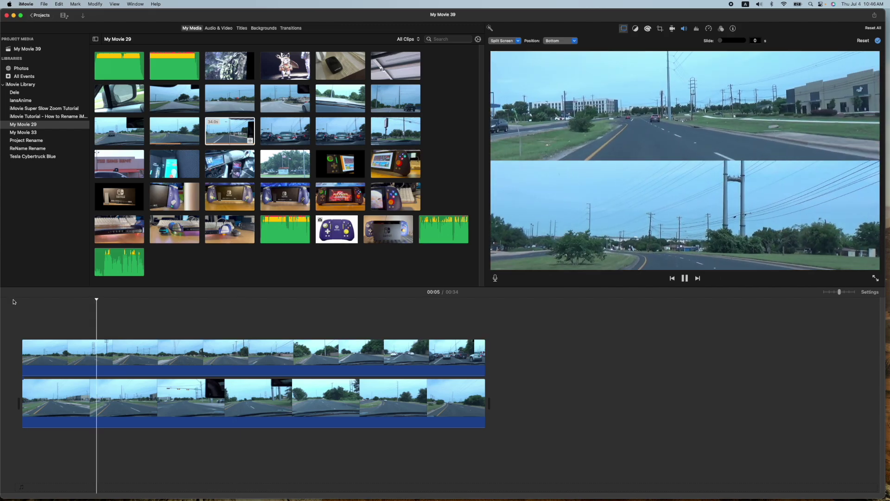
pyautogui.press('space')
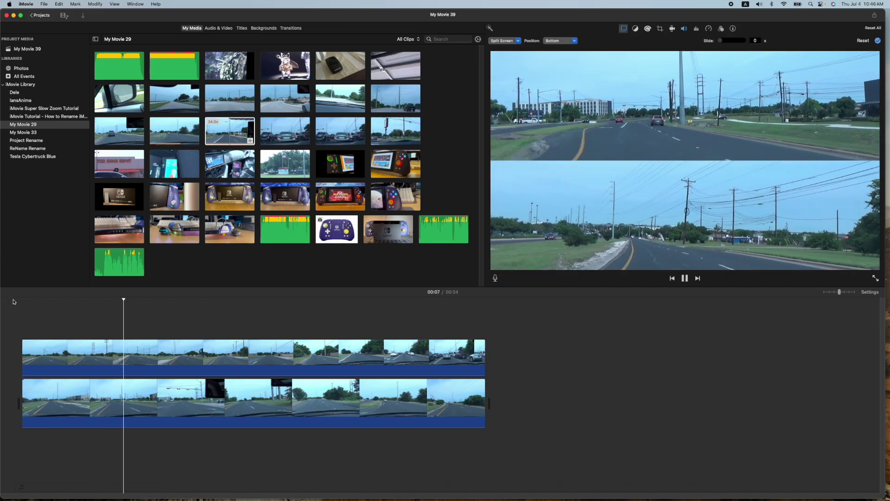
pyautogui.press('space')
pyautogui.click(13, 302)
pyautogui.press('space')
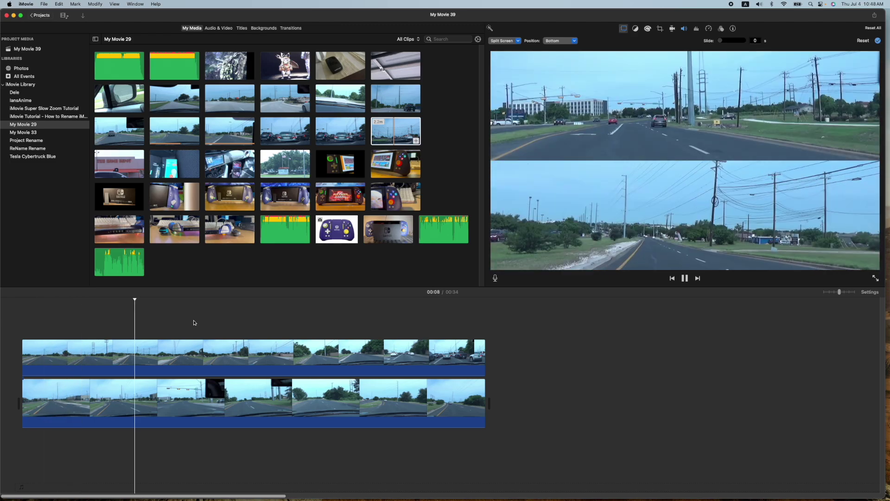
pyautogui.click(218, 392)
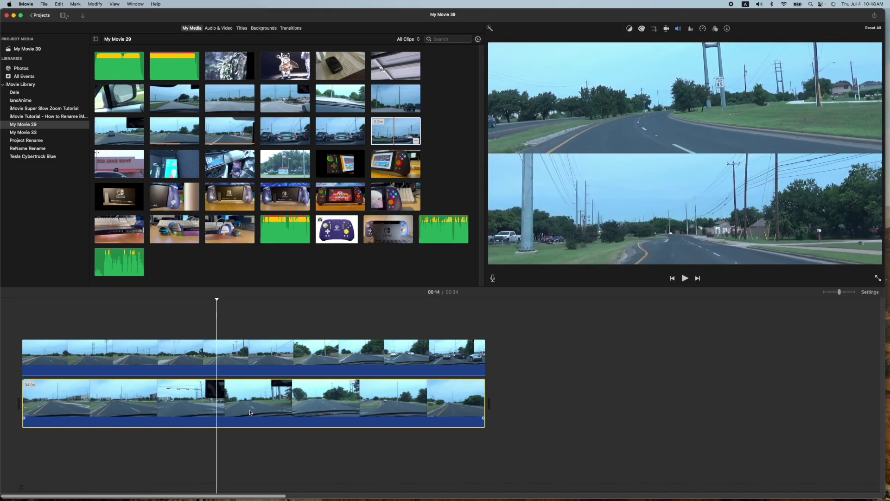
# Raise the lower clip's saturation in Color Correction and play the result
pyautogui.click(642, 29)
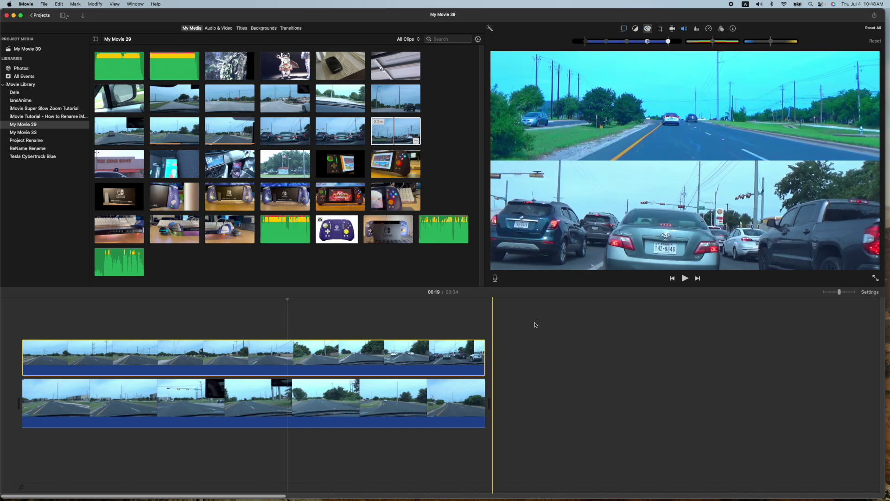
pyautogui.click(535, 324)
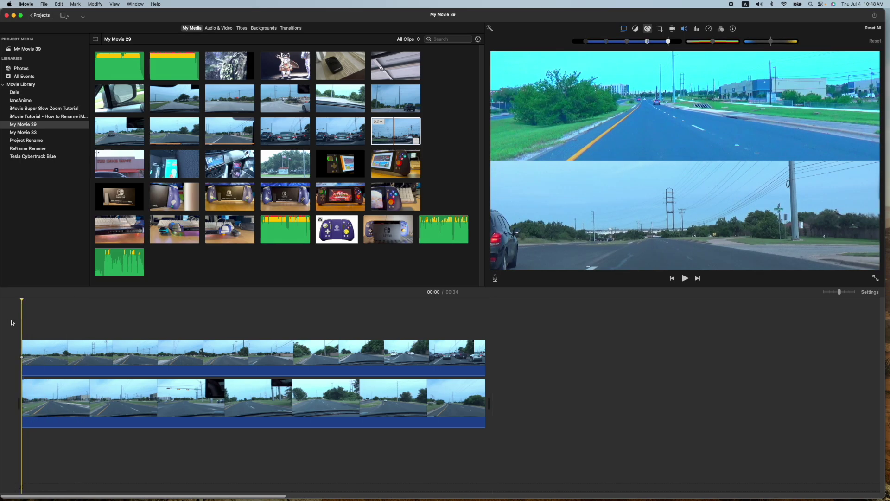
pyautogui.press('space')
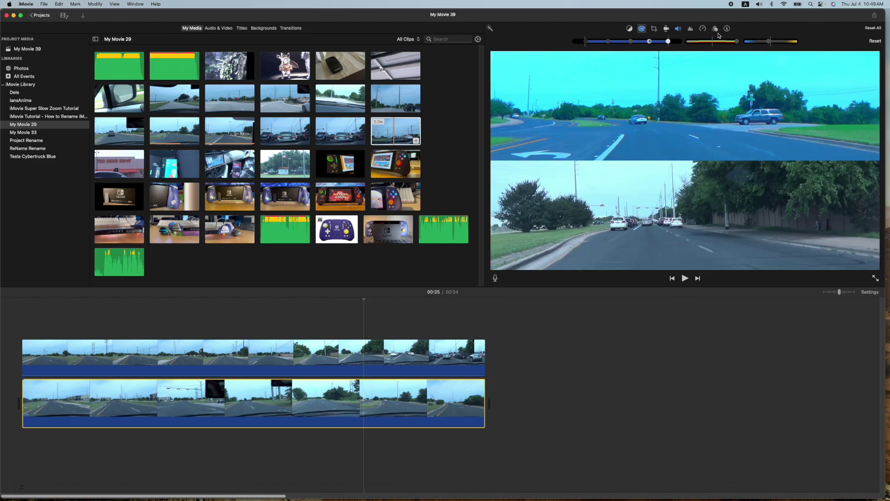
# Apply the Comic Cool clip filter to the selected clip
pyautogui.click(716, 28)
pyautogui.click(635, 41)
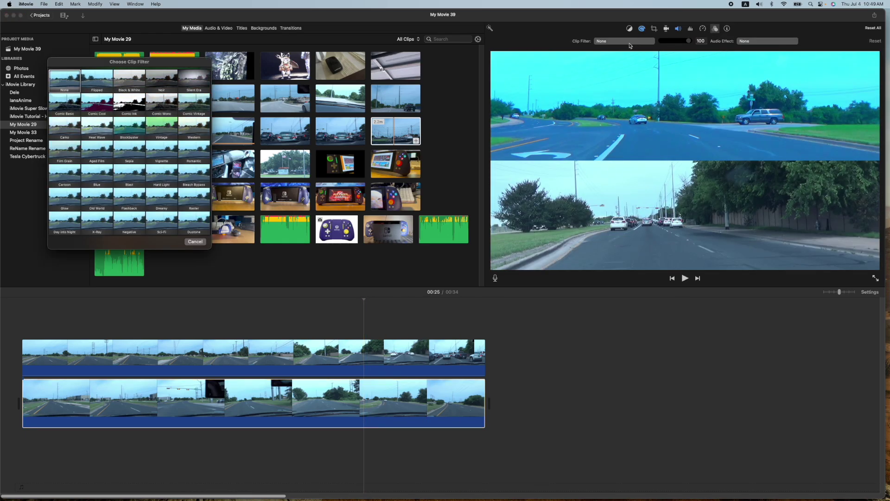
pyautogui.click(103, 106)
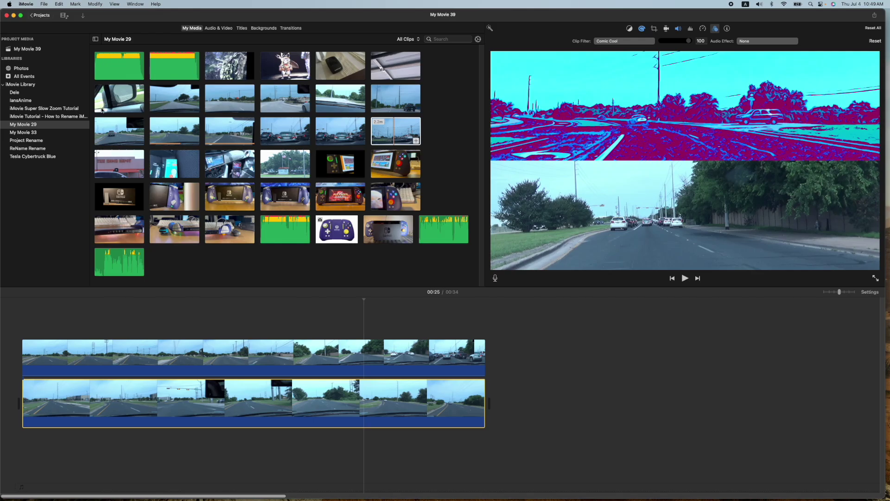
# Play the filtered split screen from the start, then stop
pyautogui.click(23, 317)
pyautogui.press('space')
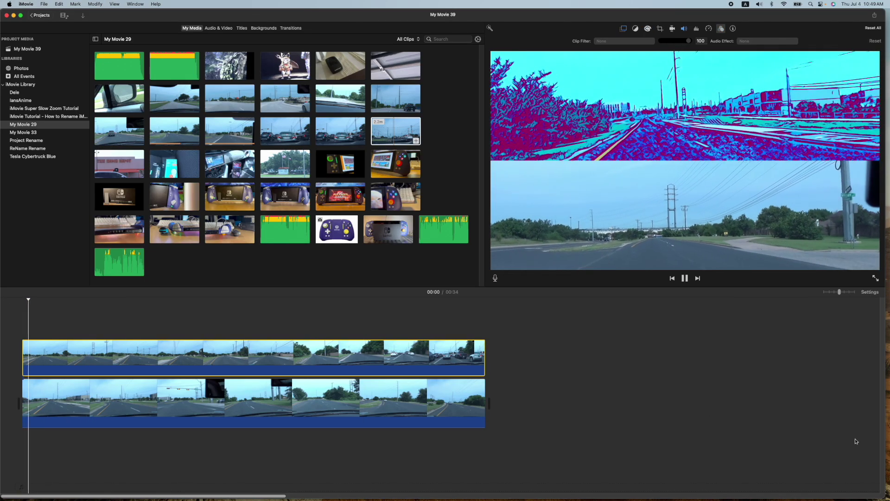
pyautogui.press('space')
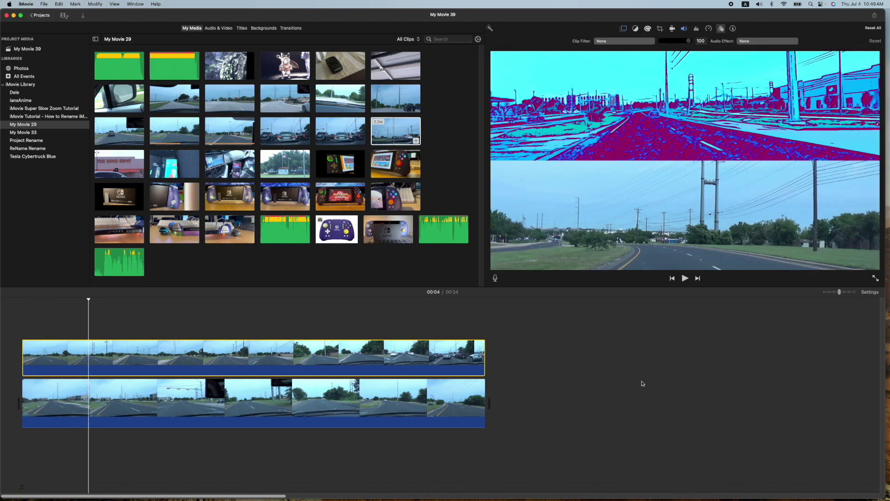